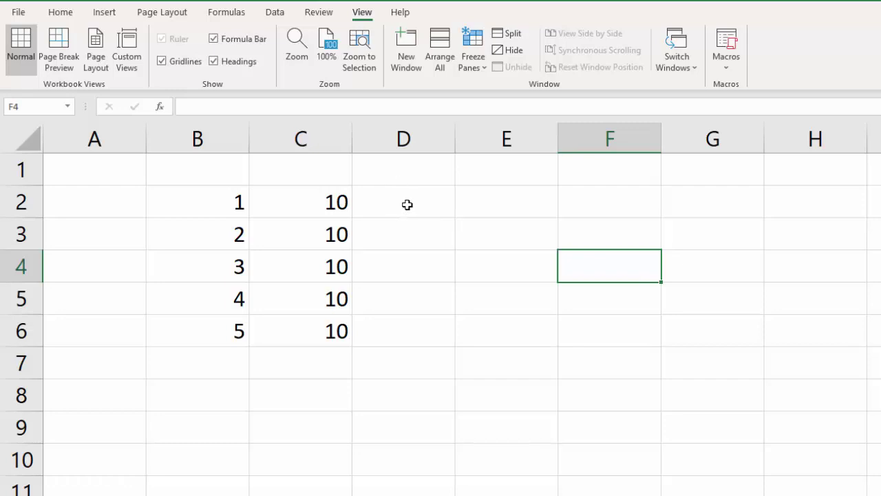
# Enter the formula =B2*C2 in D2 so it shows 10
pyautogui.click(408, 202)
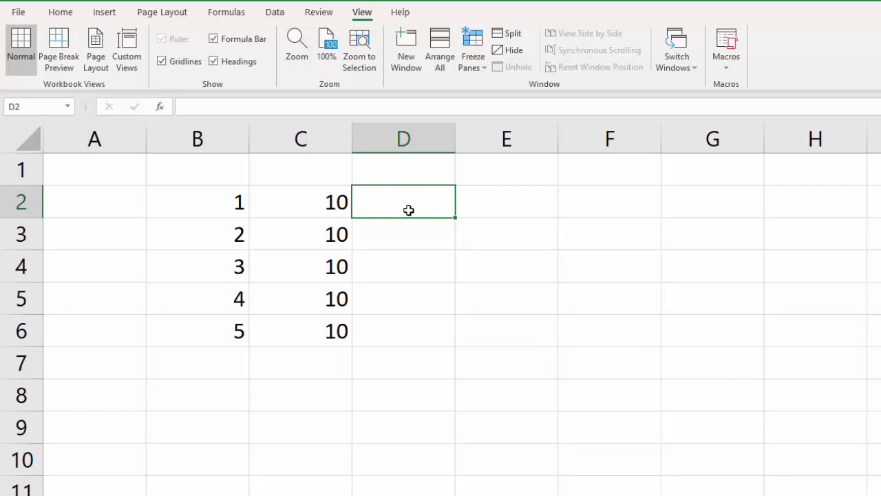
pyautogui.write('=')
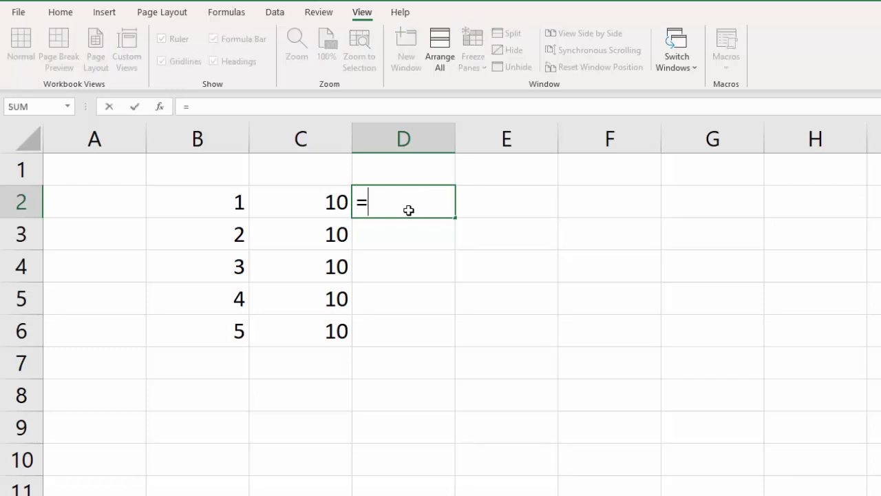
pyautogui.click(223, 204)
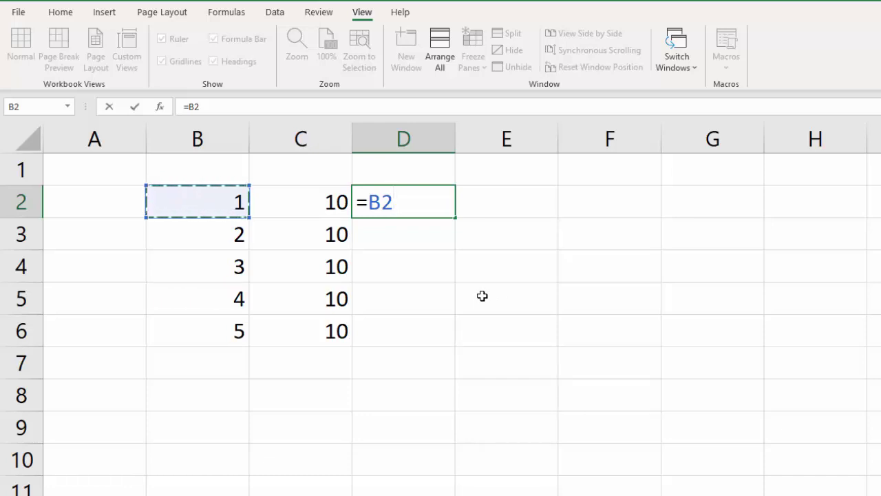
pyautogui.write('*')
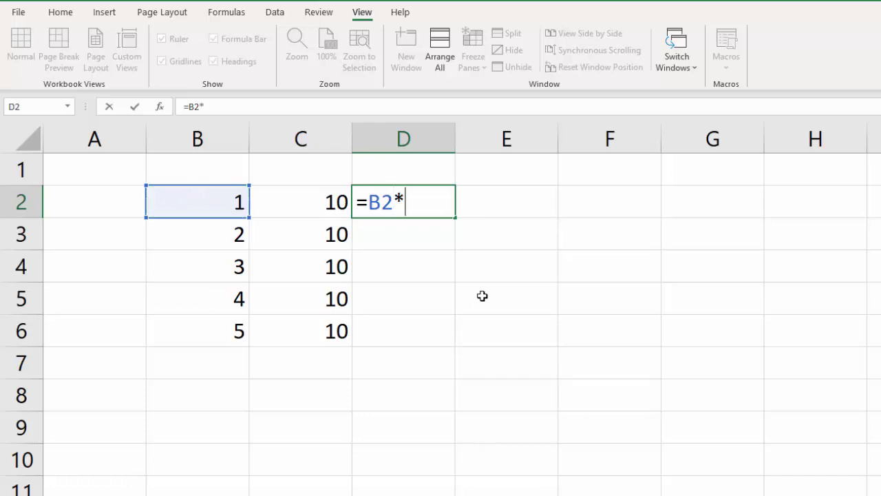
pyautogui.click(310, 206)
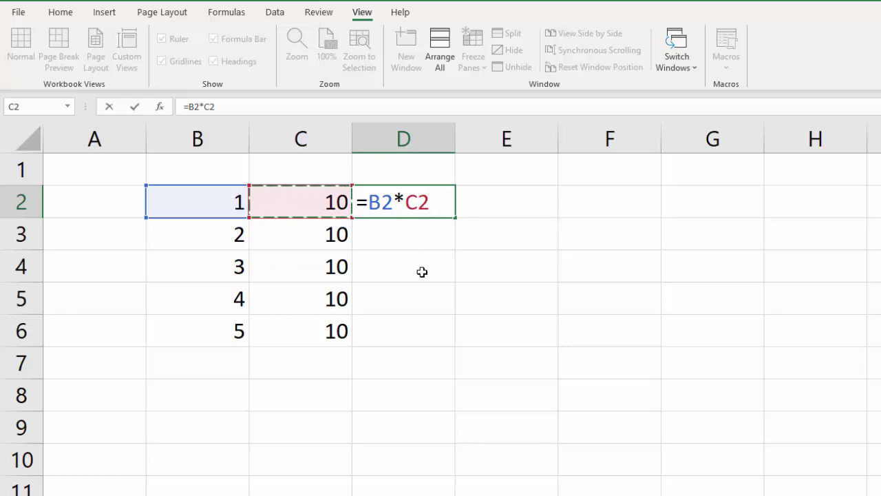
pyautogui.press('Return')
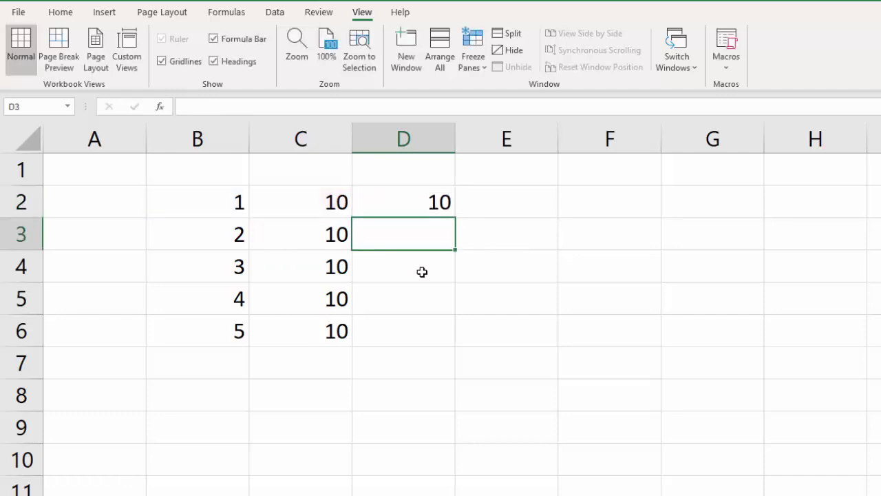
# Fill the D2 formula down to D6 for 10–50, confirming D6 reads =B6*C6
pyautogui.click(416, 203)
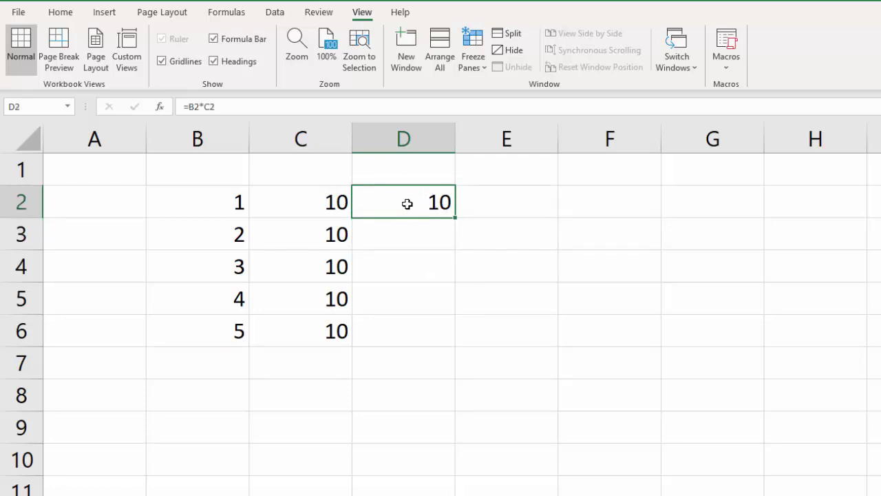
pyautogui.doubleClick(455, 217)
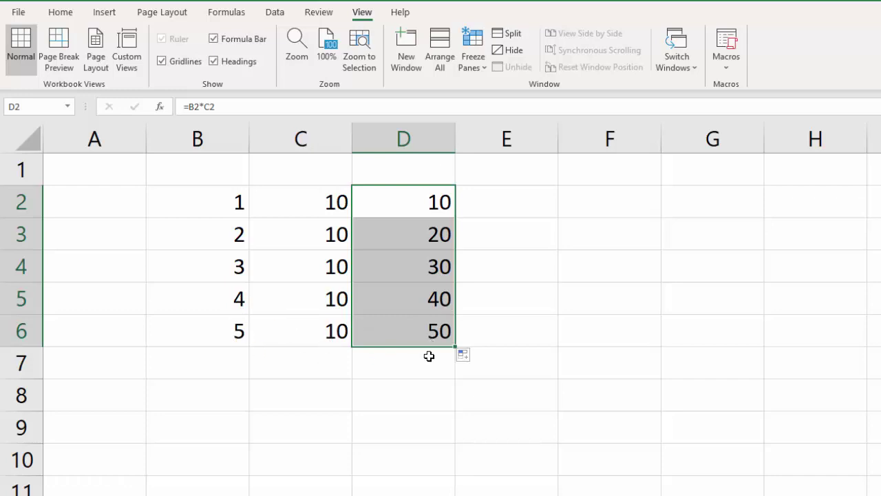
pyautogui.click(407, 331)
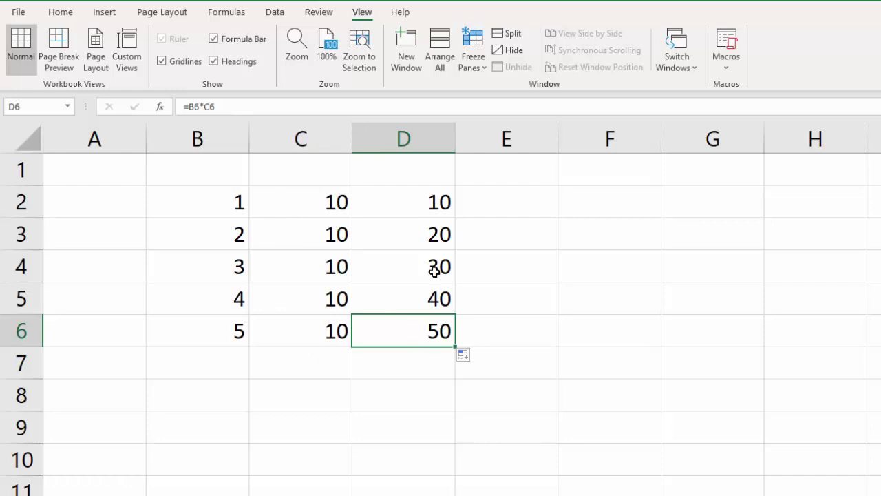
# Delete the D2:D6 results with Shift cells left, leaving column D empty
pyautogui.moveTo(417, 205); pyautogui.dragTo(423, 328)
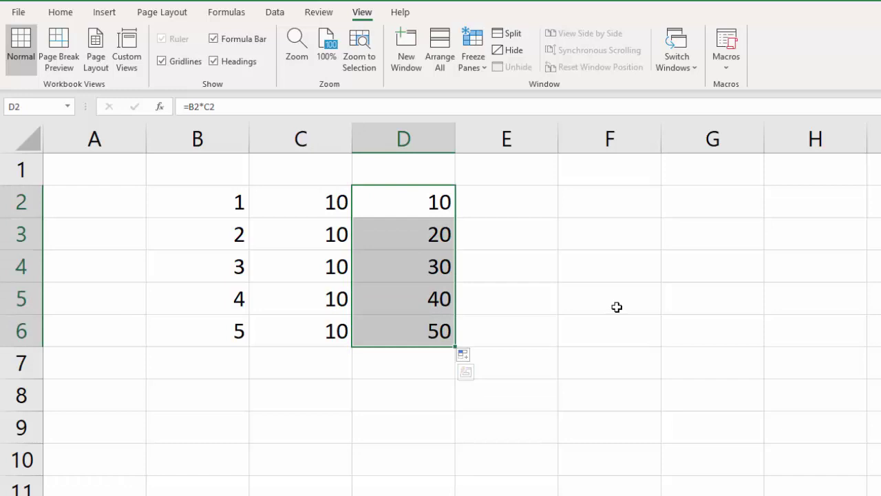
pyautogui.press('F2')
pyautogui.press('Escape')
pyautogui.rightClick(404, 205)
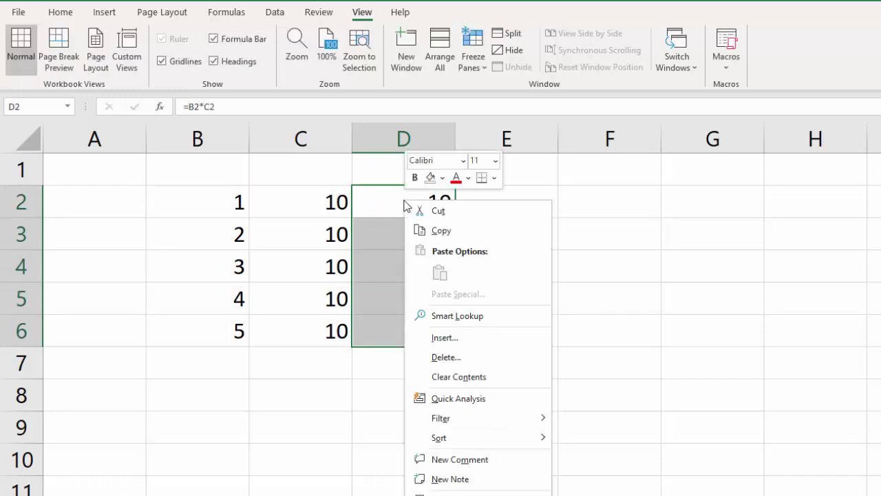
pyautogui.click(446, 358)
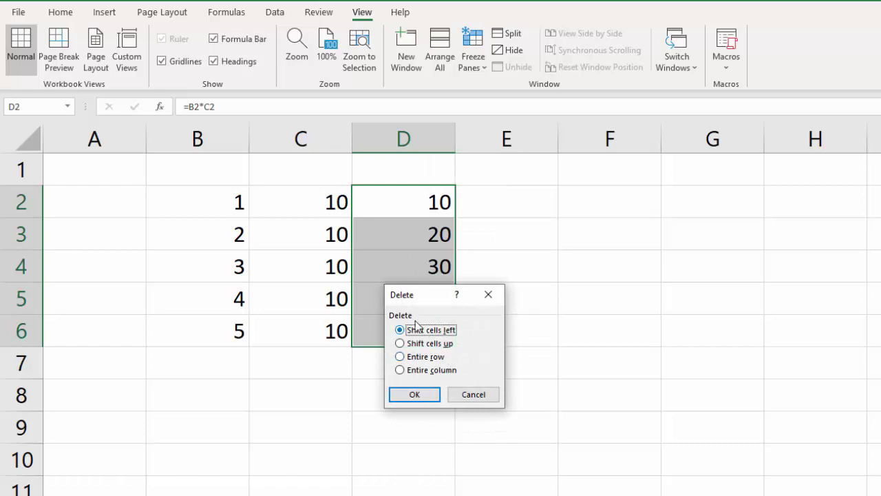
pyautogui.click(415, 395)
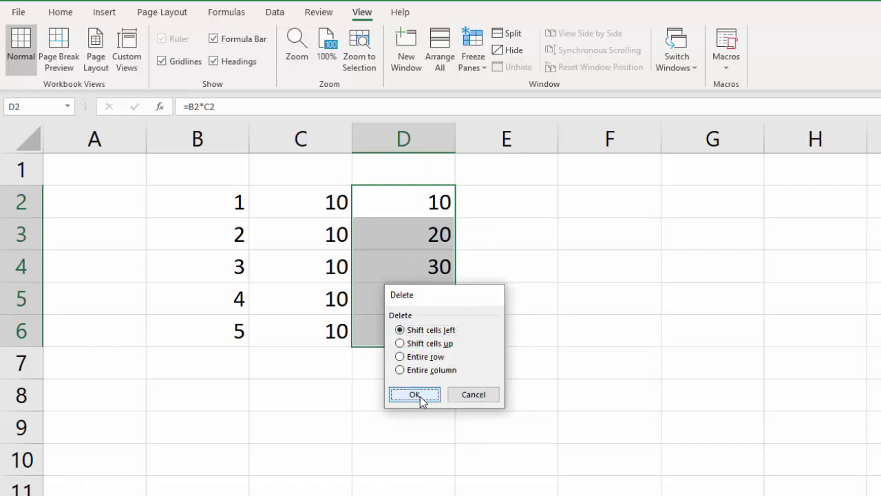
pyautogui.click(401, 201)
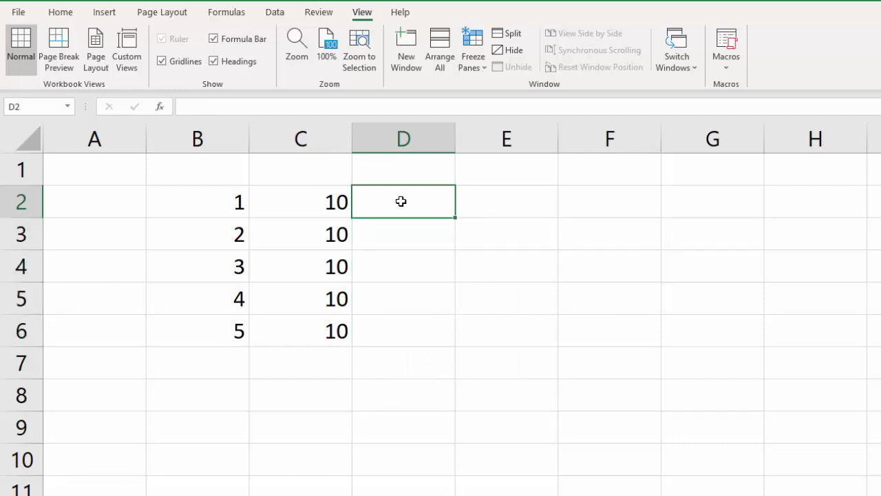
# Enter =PRODUCT(B2,C2) in D2 via the function suggestion, showing 10
pyautogui.write('=')
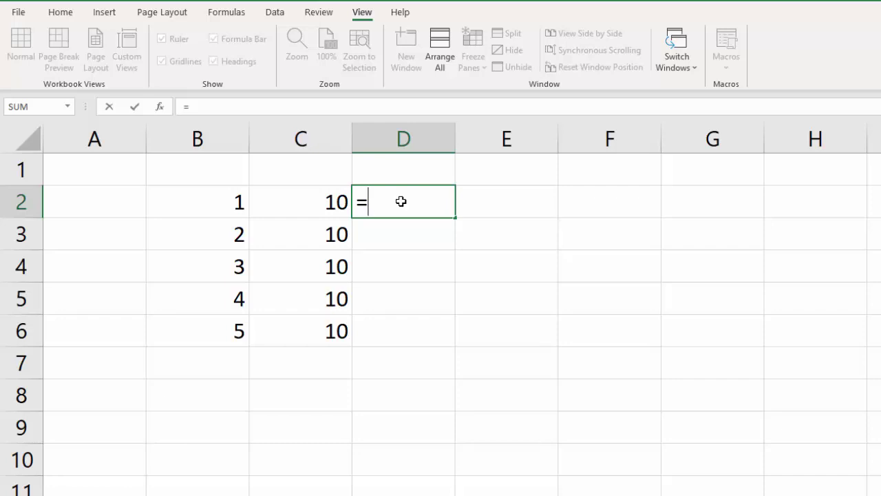
pyautogui.write('pro')
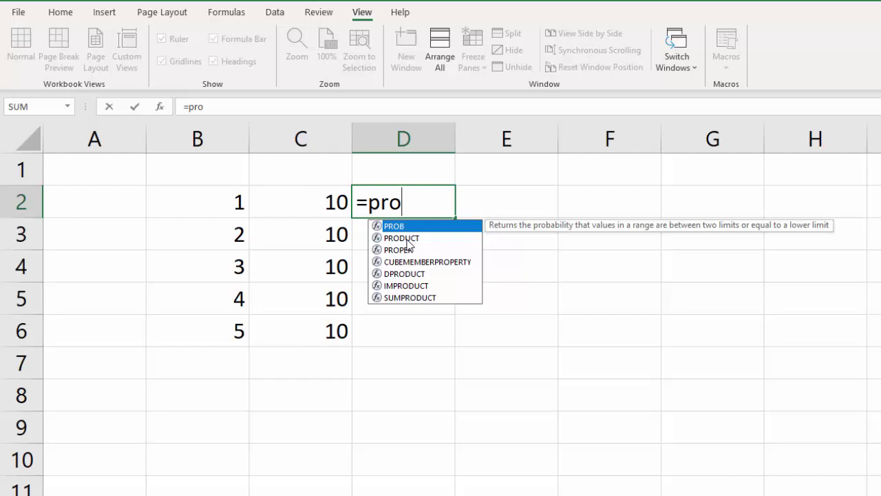
pyautogui.click(408, 239)
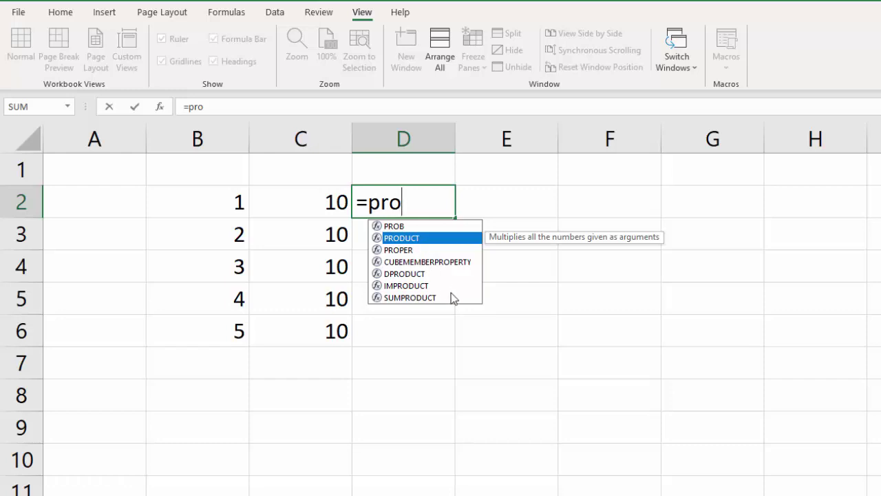
pyautogui.press('Tab')
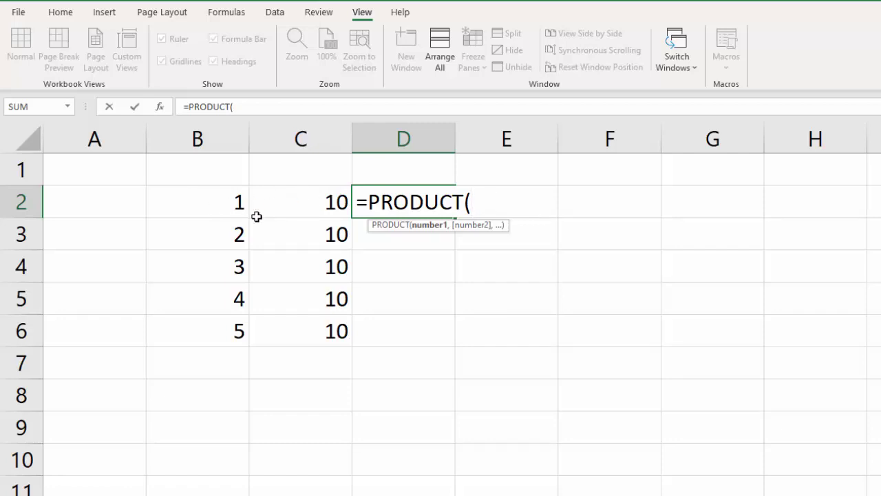
pyautogui.click(205, 200)
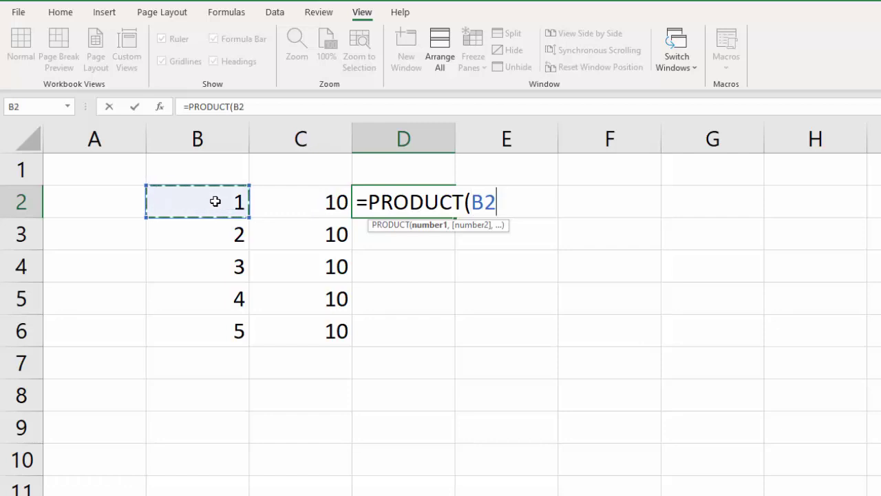
pyautogui.write(',')
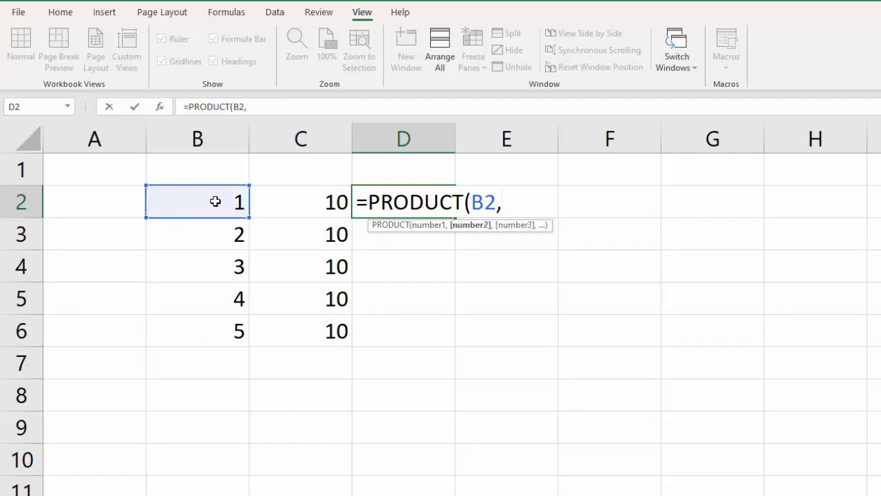
pyautogui.click(309, 203)
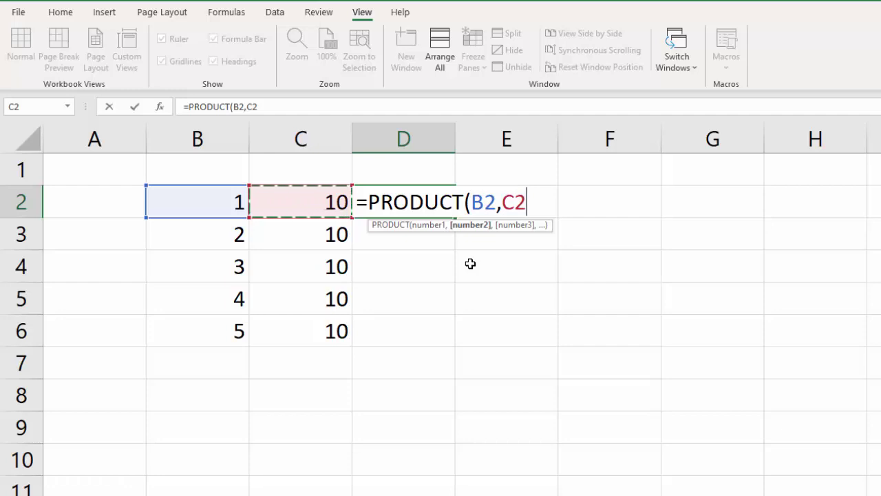
pyautogui.press('Return')
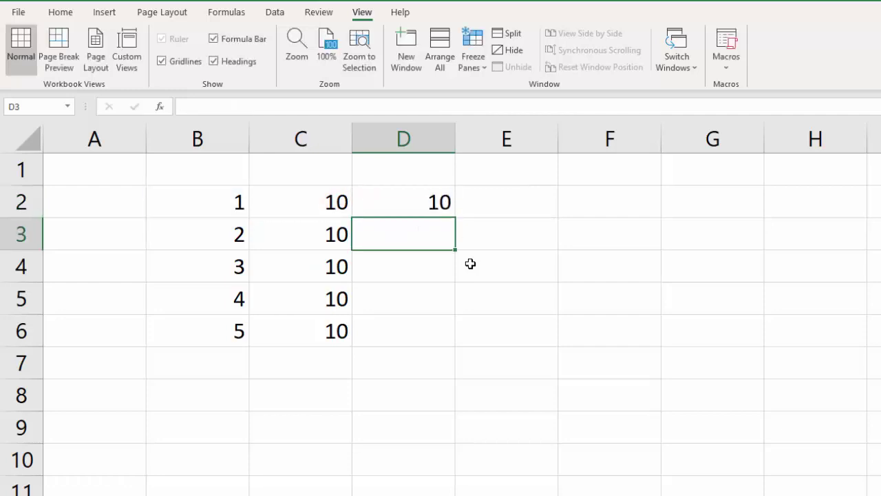
# Drag the PRODUCT formula down to D6 (10–50) and verify the formulas in D6, D5 and D4
pyautogui.click(425, 201)
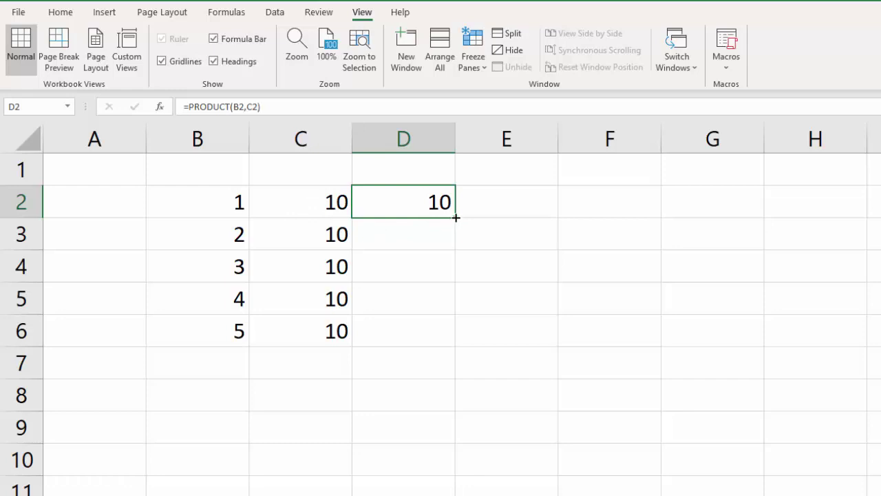
pyautogui.moveTo(456, 222); pyautogui.dragTo(452, 343)
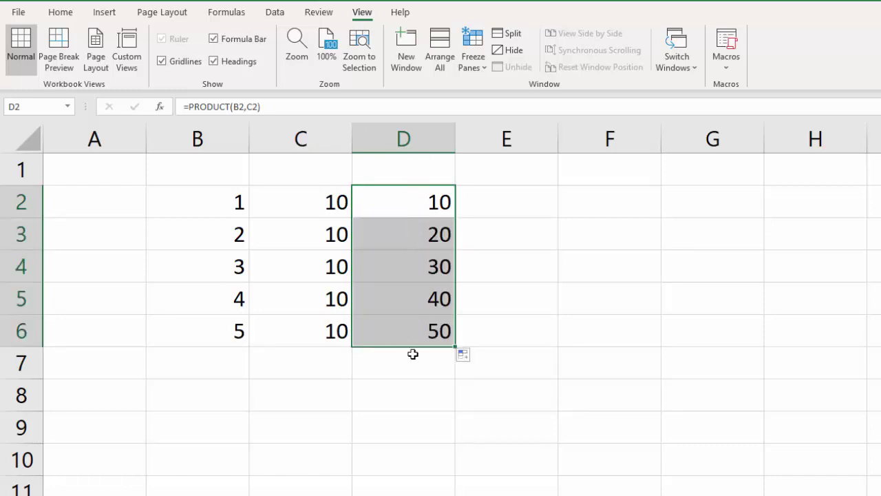
pyautogui.click(408, 329)
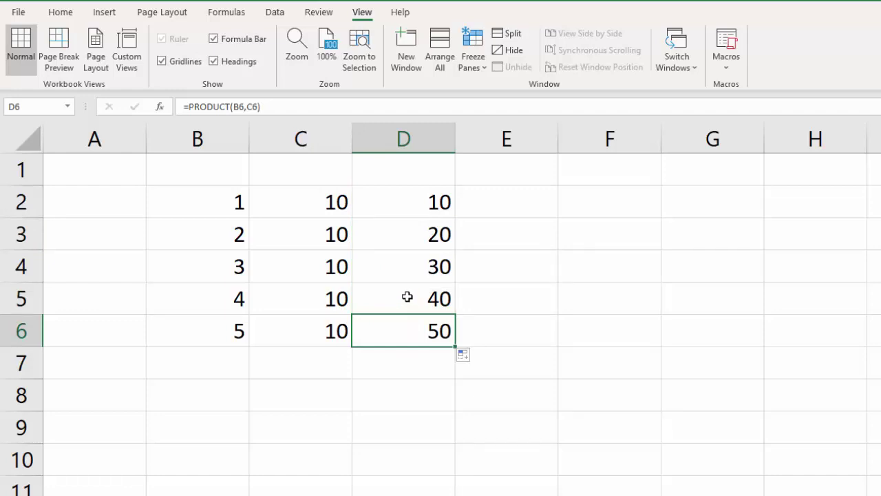
pyautogui.click(407, 296)
pyautogui.click(402, 263)
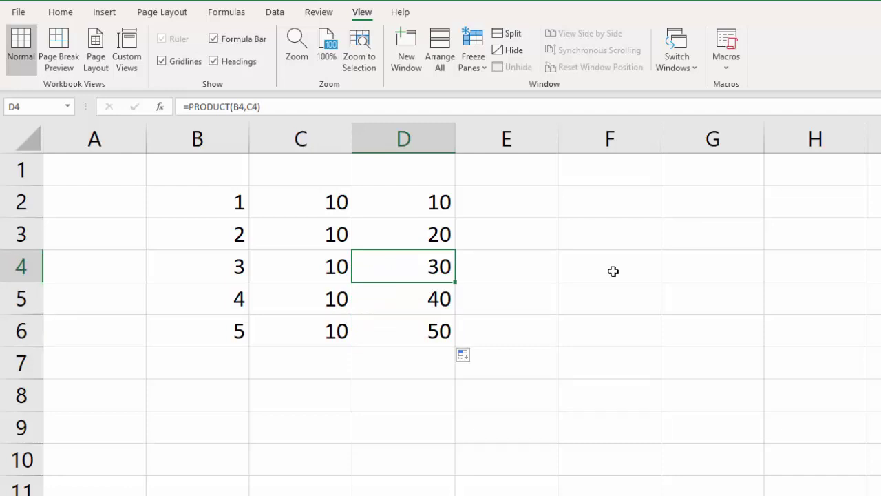
# Type 1*2 into D8 without an equals sign, correcting the typo
pyautogui.click(397, 399)
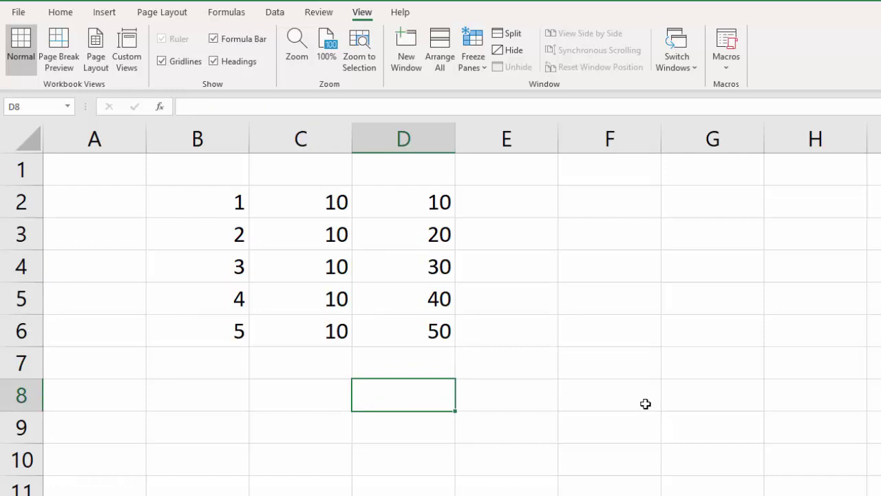
pyautogui.write('1x2')
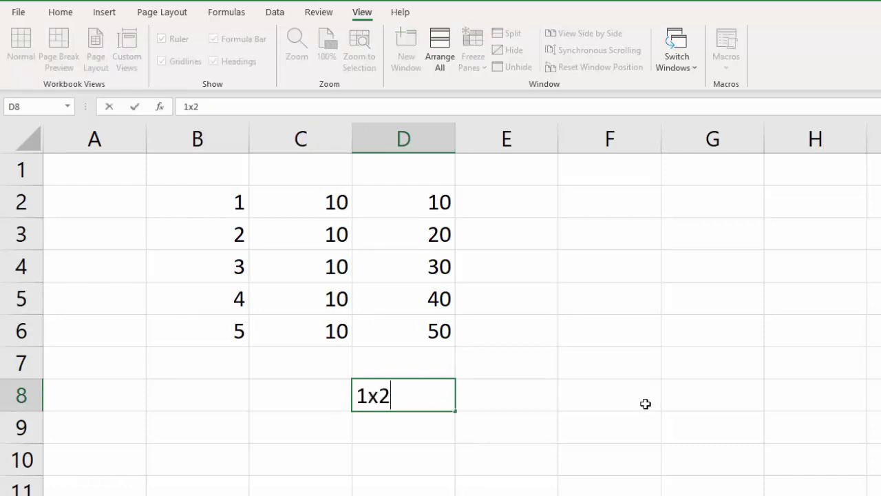
pyautogui.press('BackSpace')
pyautogui.press('BackSpace')
pyautogui.write('*2')
pyautogui.hotkey('ctrl', 'Return')
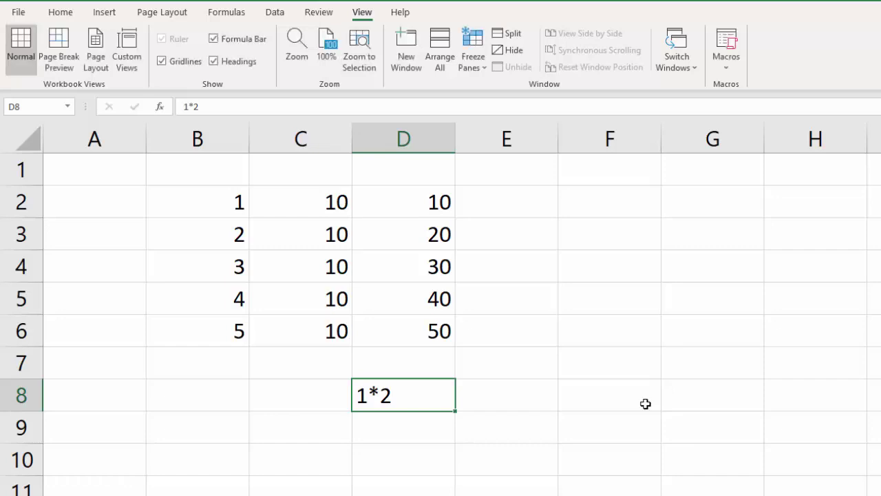